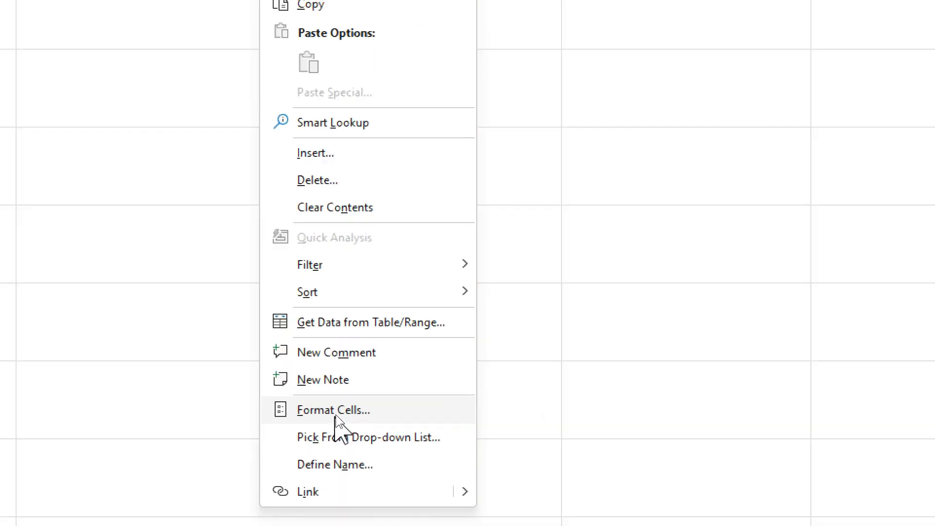
Step: Open the cell formatting for B2, choose the Custom number category and clear the existing format code
left_click(375, 411)
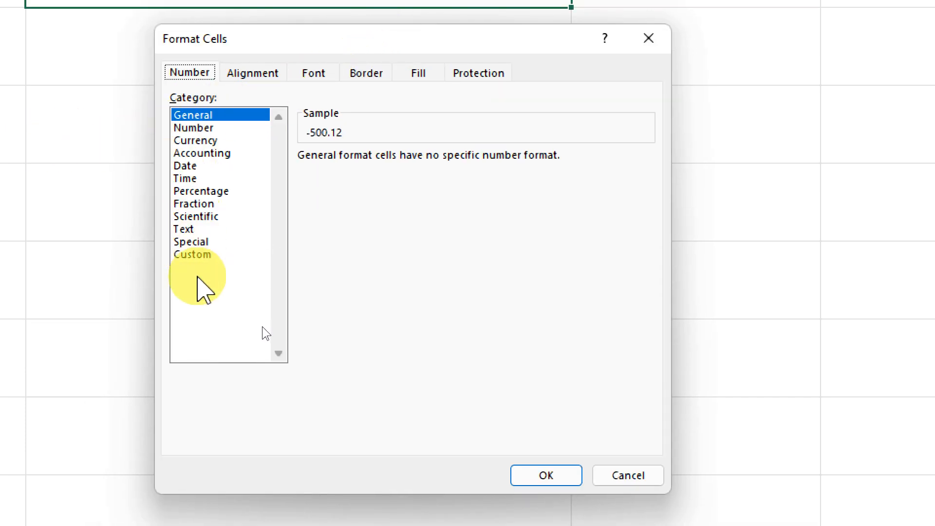
left_click(200, 255)
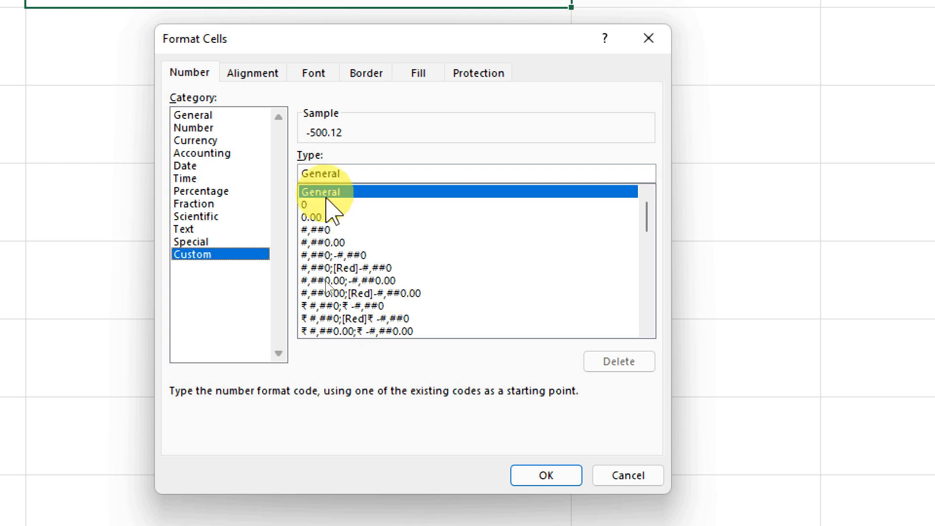
double_click(355, 174)
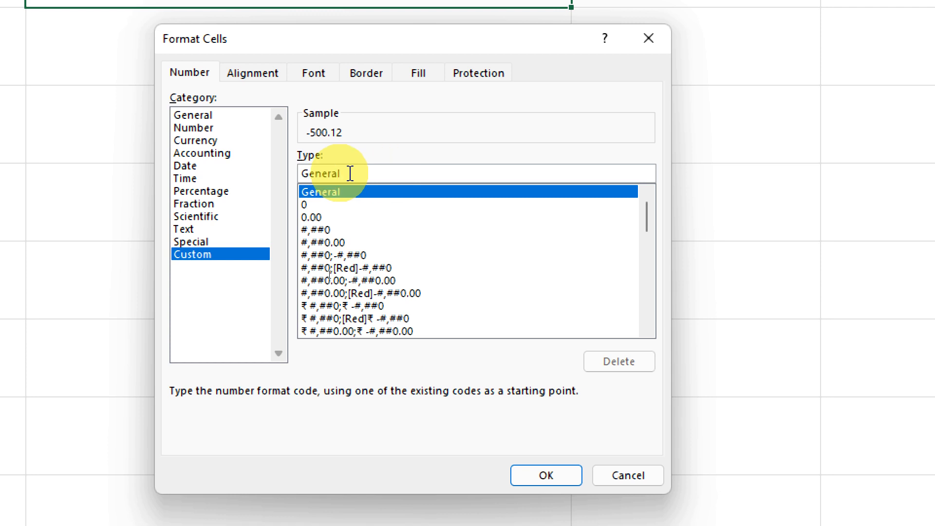
key("BackSpace")
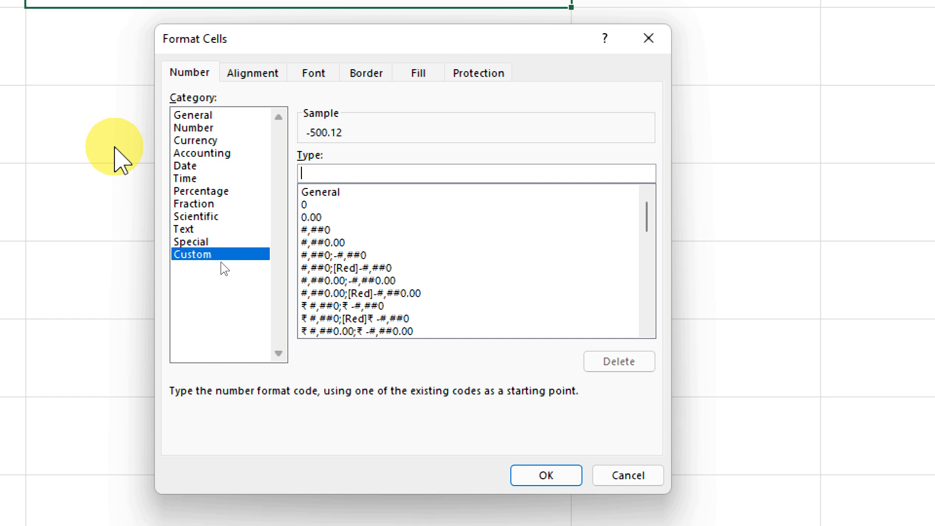
Step: Enter [Green]#; as the positive-number section of the custom format code
type("[")
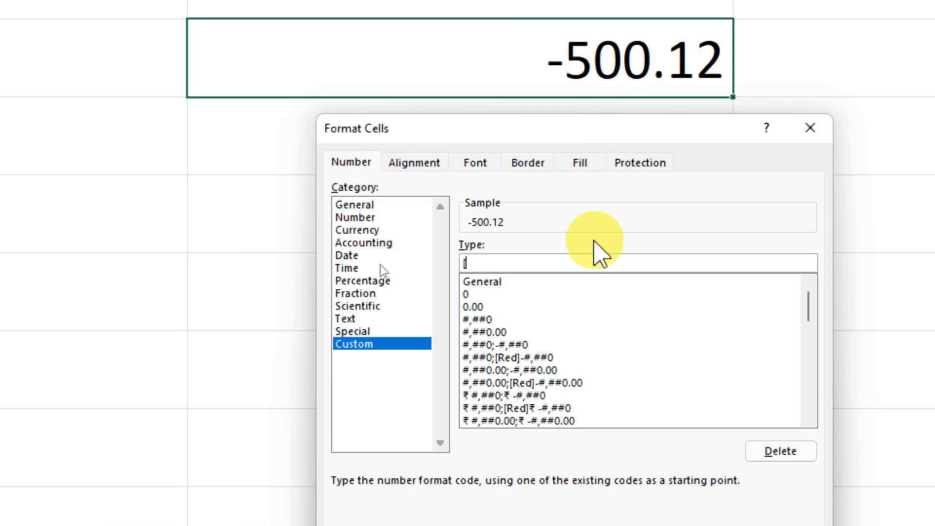
type("G")
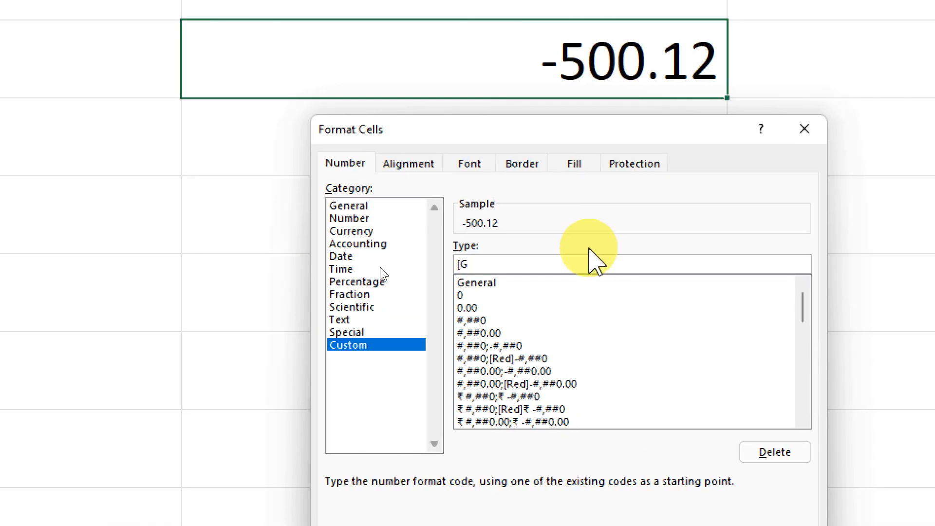
type("reen")
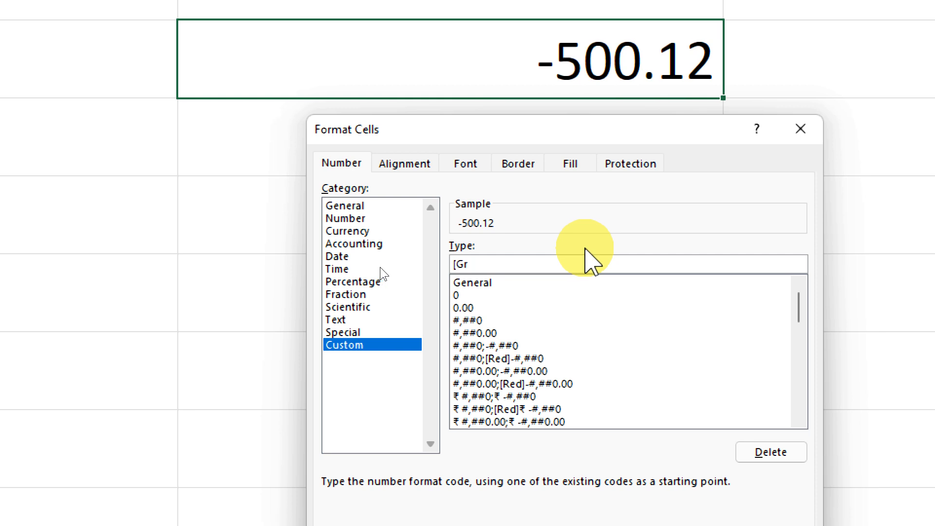
type("]")
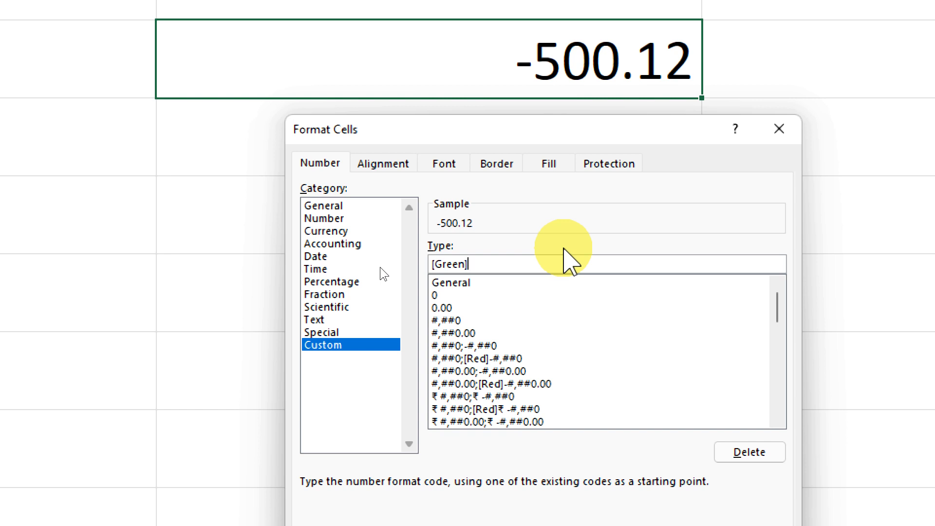
type("#")
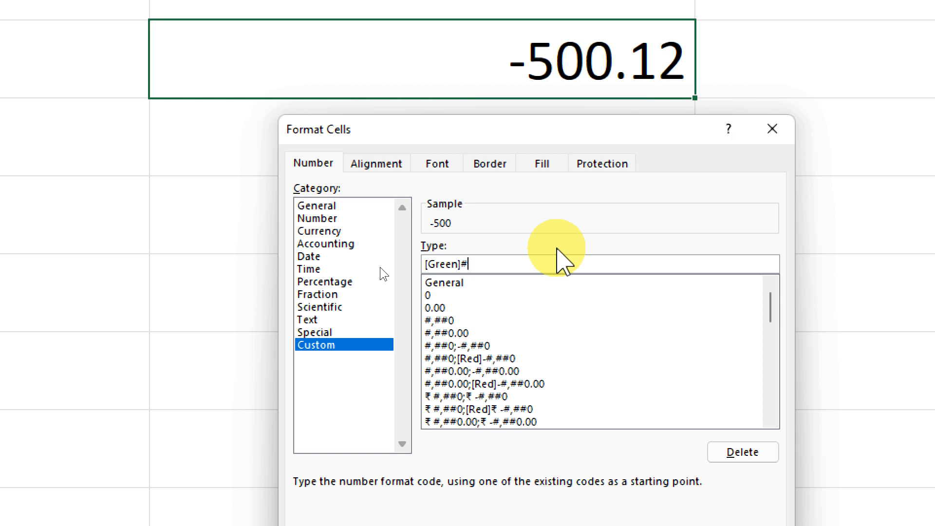
type(";")
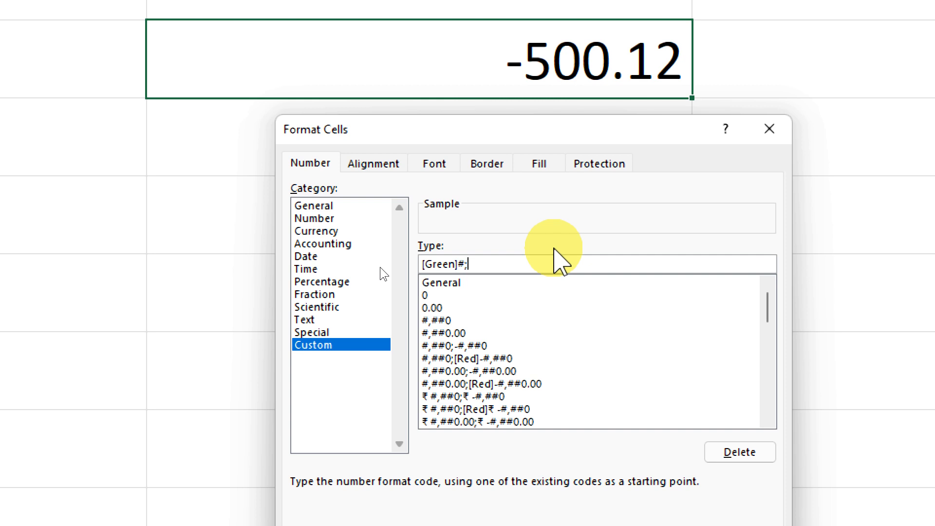
Step: Add the negative-number section -[Red]#.## to the custom format code
type("-")
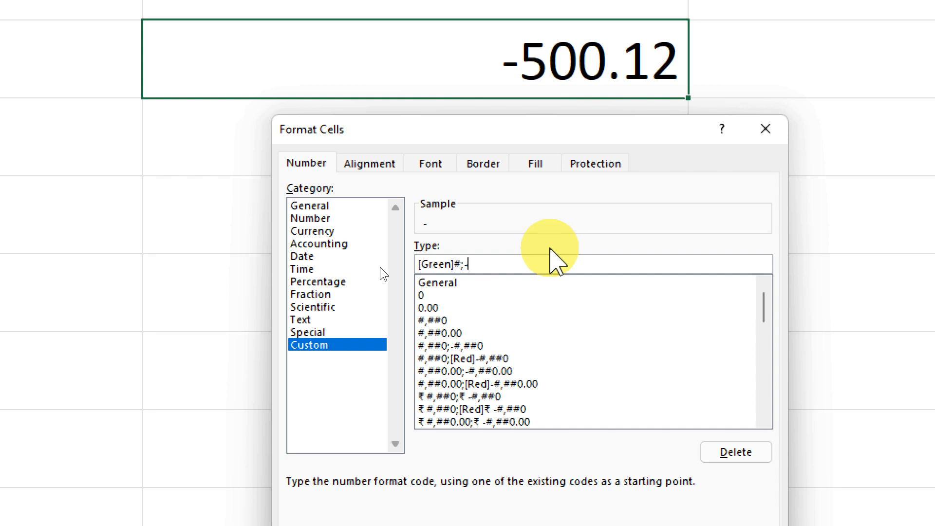
type("[Red")
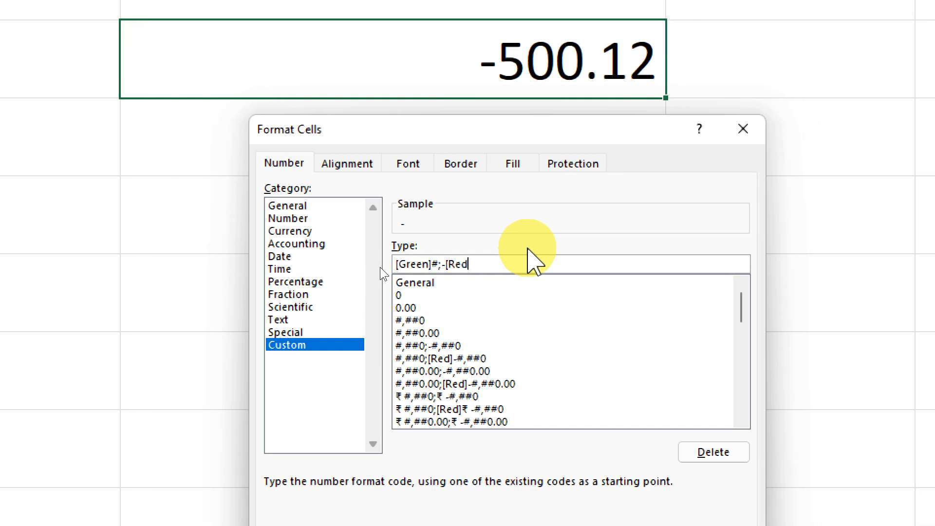
type("]")
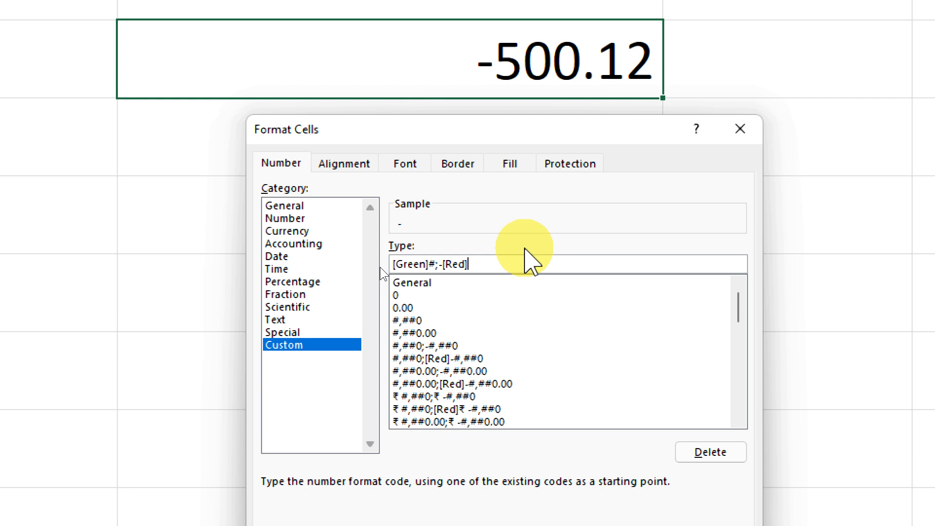
type("#")
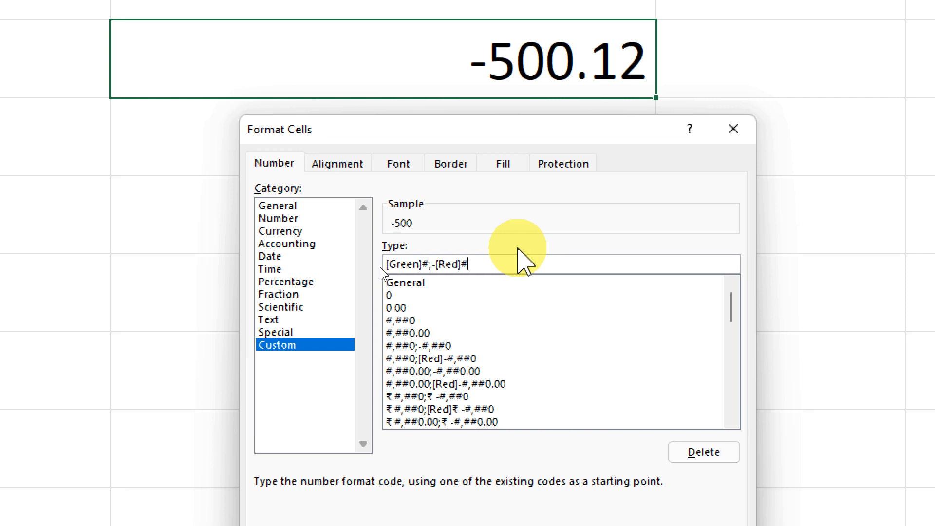
type(".")
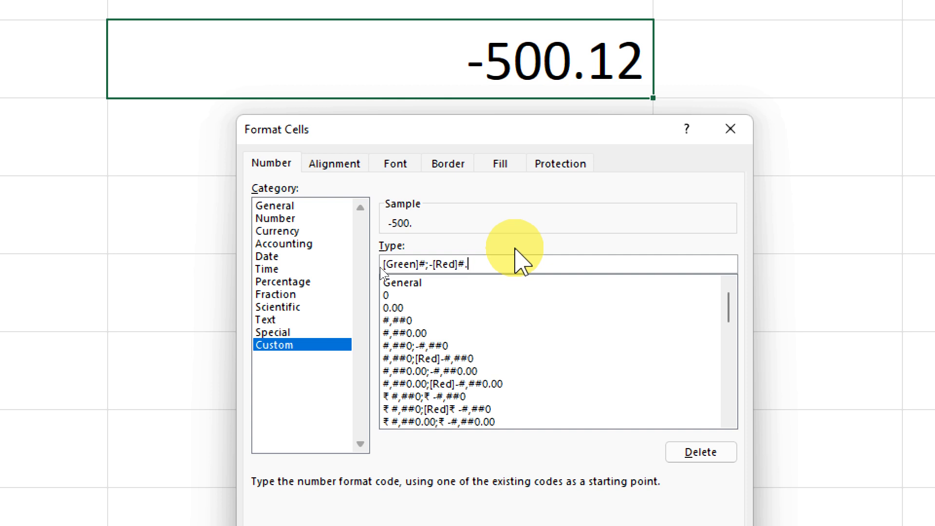
type("##")
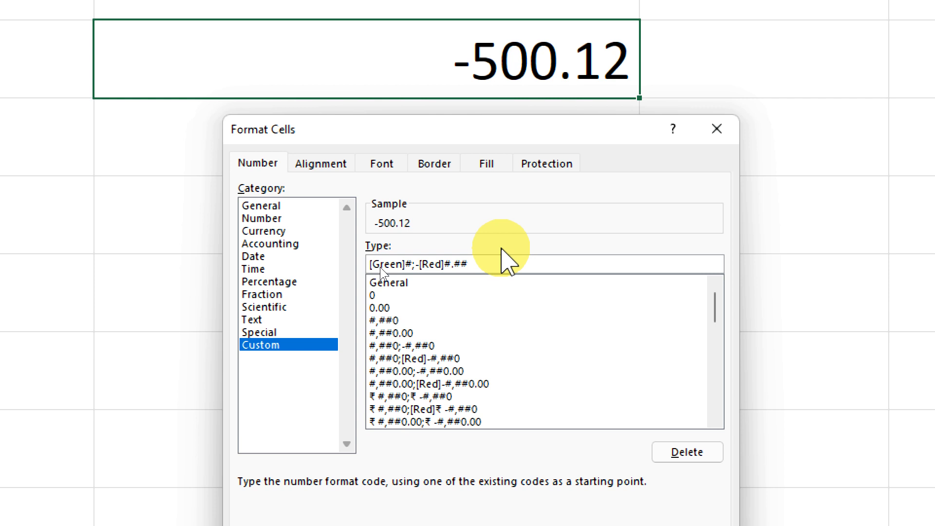
Step: Add the zero section ;[Black] to the custom format code and apply the format to cell B2
type(";")
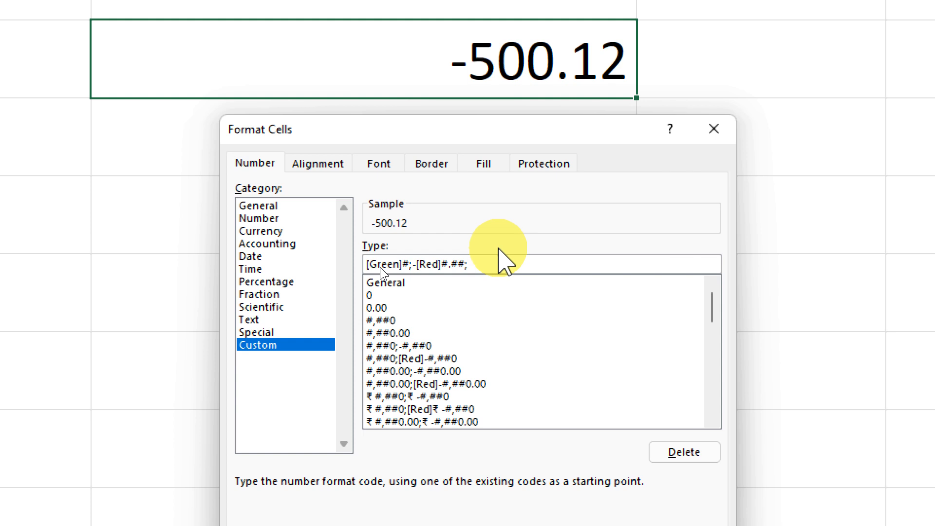
type("[Bl")
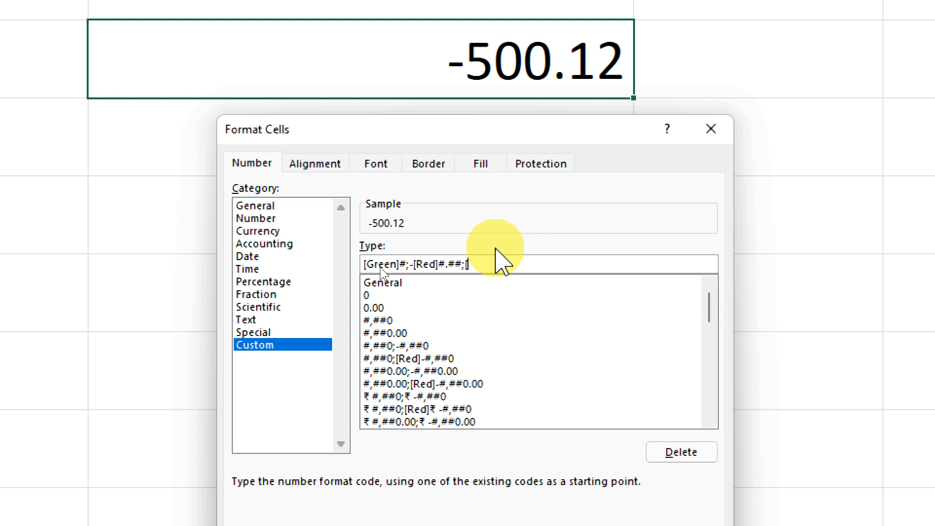
type("ack")
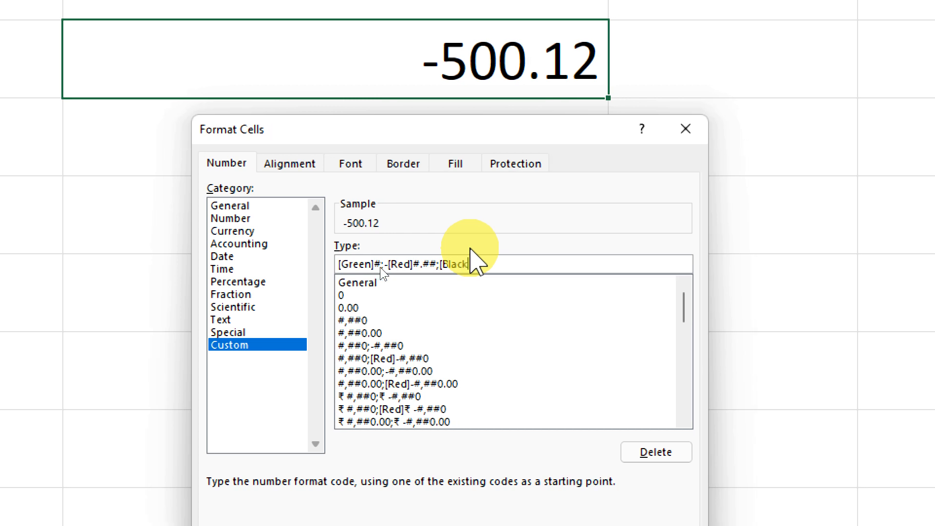
type("]")
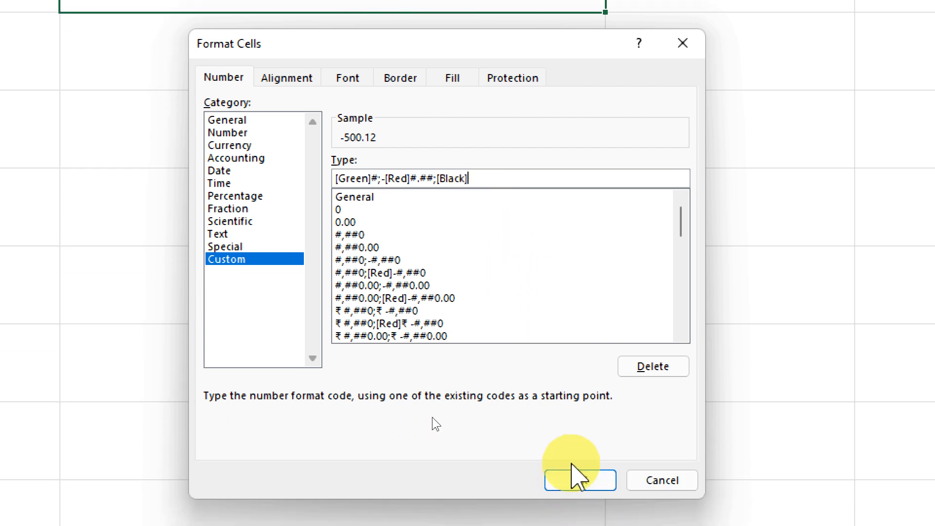
left_click(577, 482)
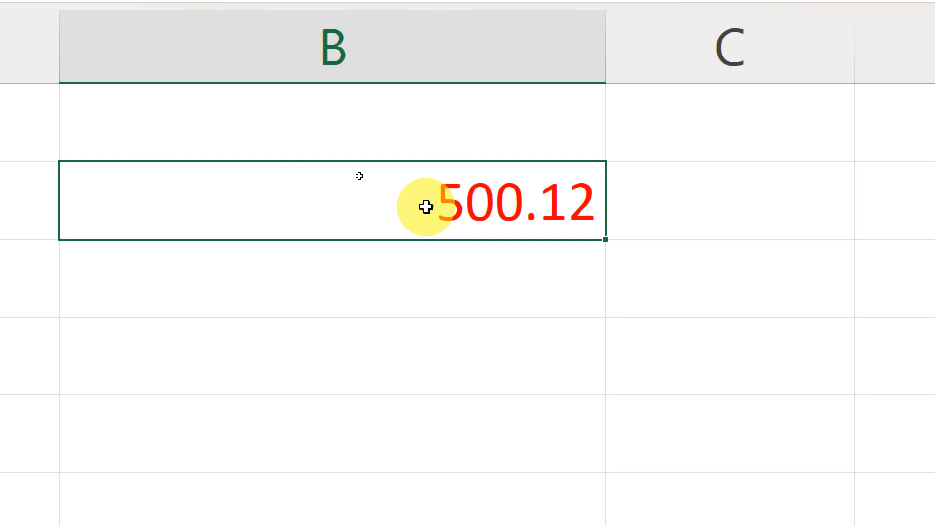
Step: Enter 400.22 in cell B2 to test the positive-number format
type("400")
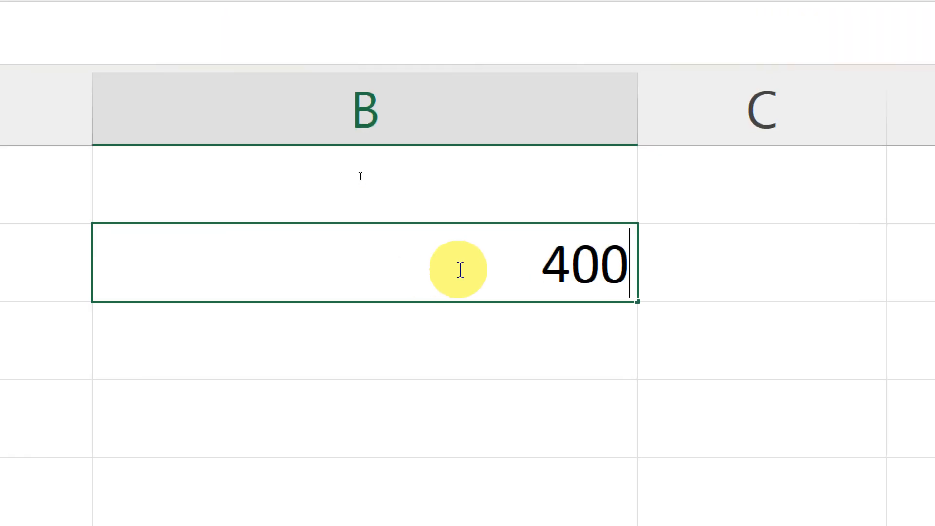
type(".2")
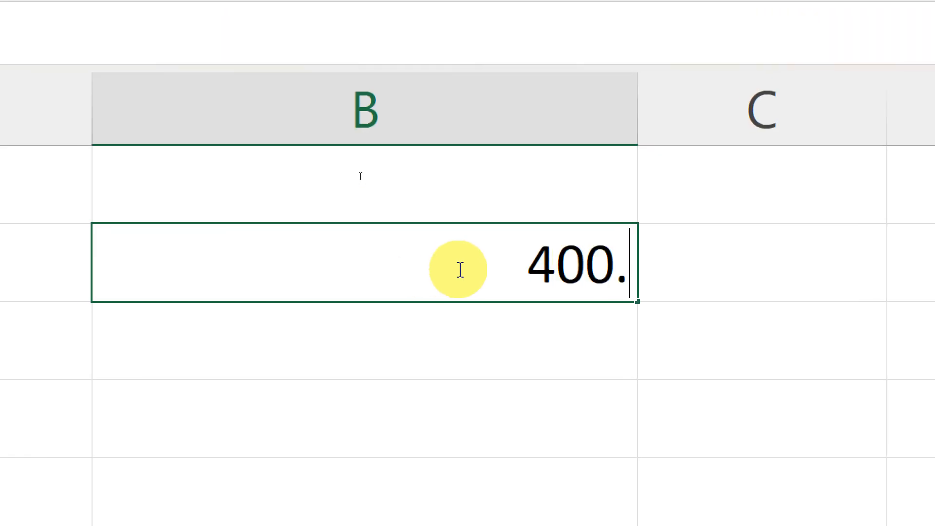
type("2")
key("Return")
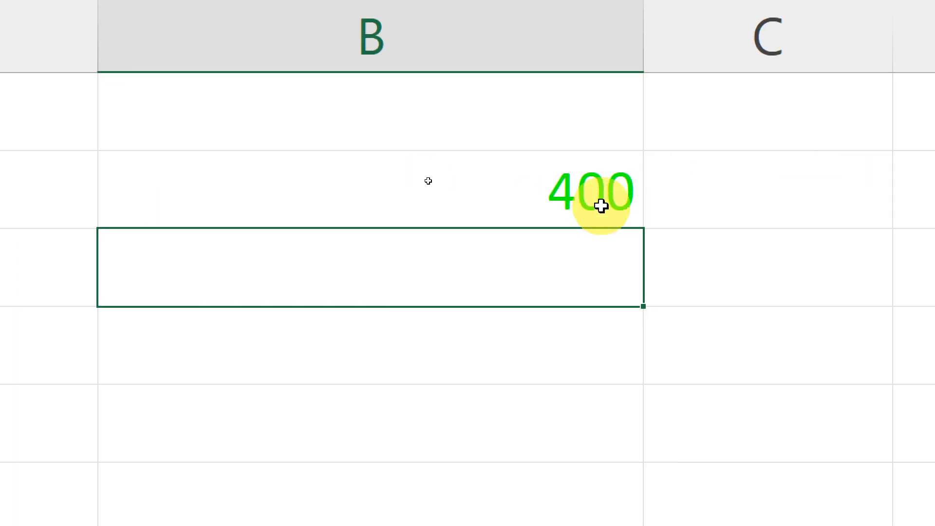
Step: Replace the value in cell B2 with 0 to test the zero format
left_click(452, 166)
right_click(459, 176)
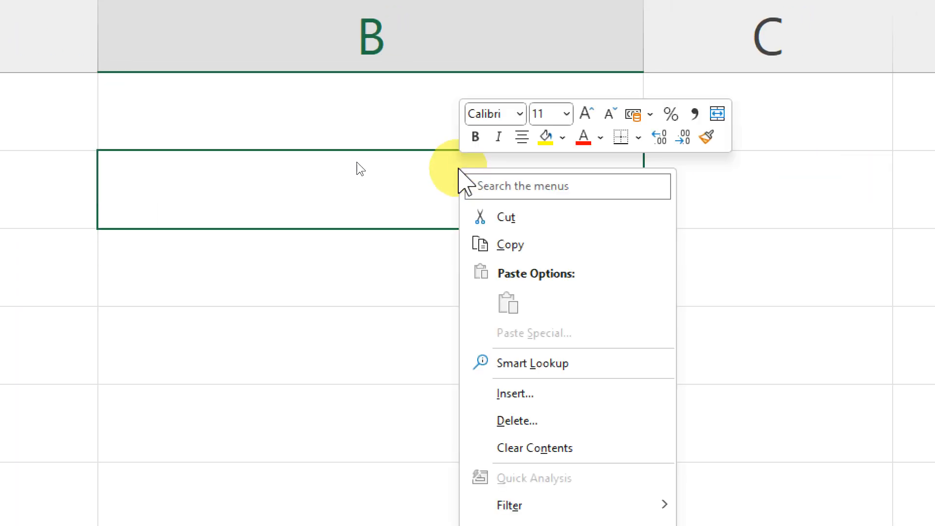
key("Escape")
type("0")
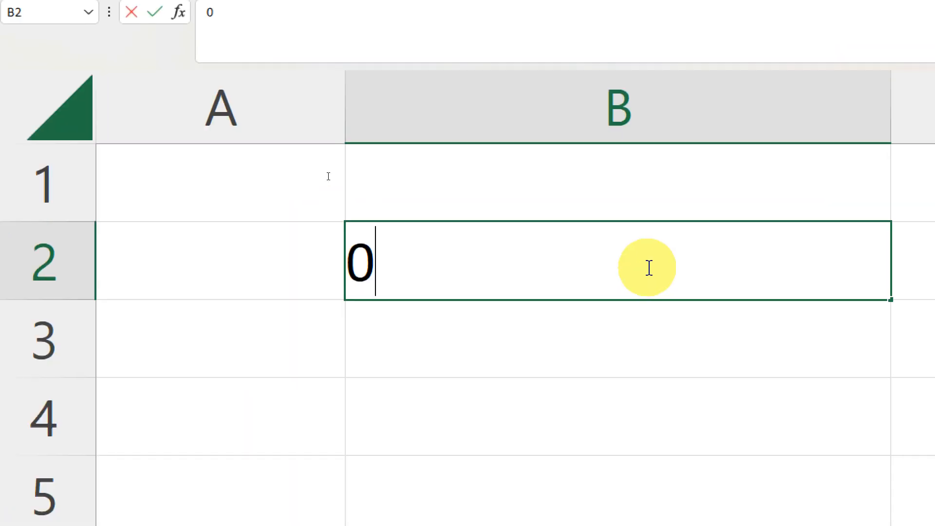
key("Return")
Step: Insert a minus sign before [Red] in B2's custom format, making it [Green]#;-[Red]-#.##;[Black]General, and apply it
left_click(497, 191)
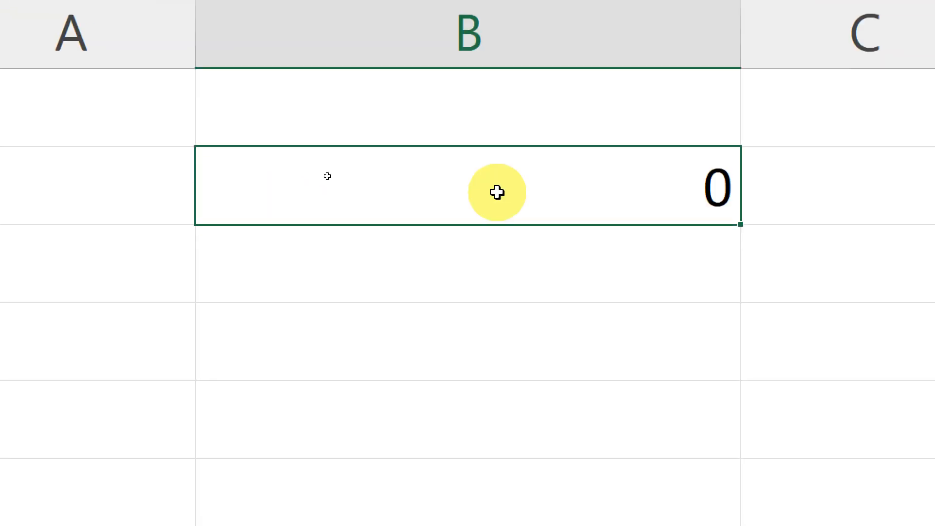
right_click(503, 160)
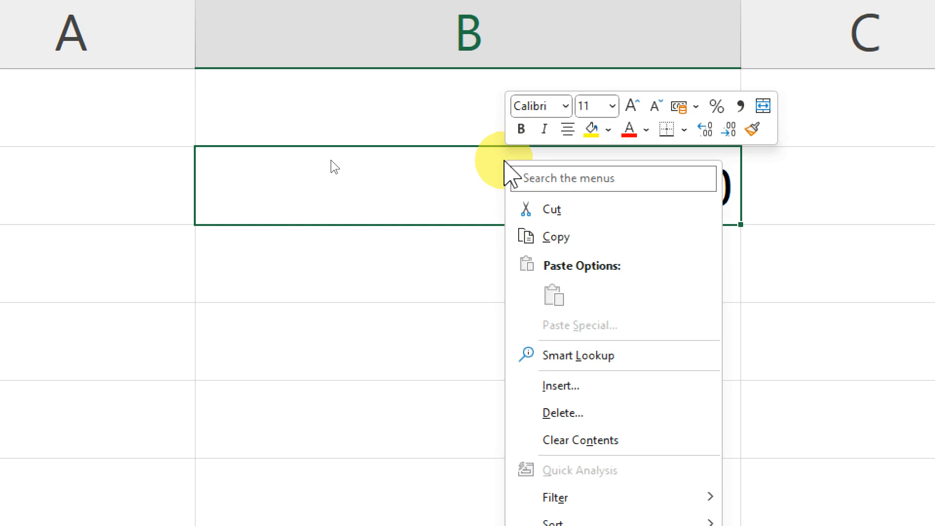
left_click(575, 479)
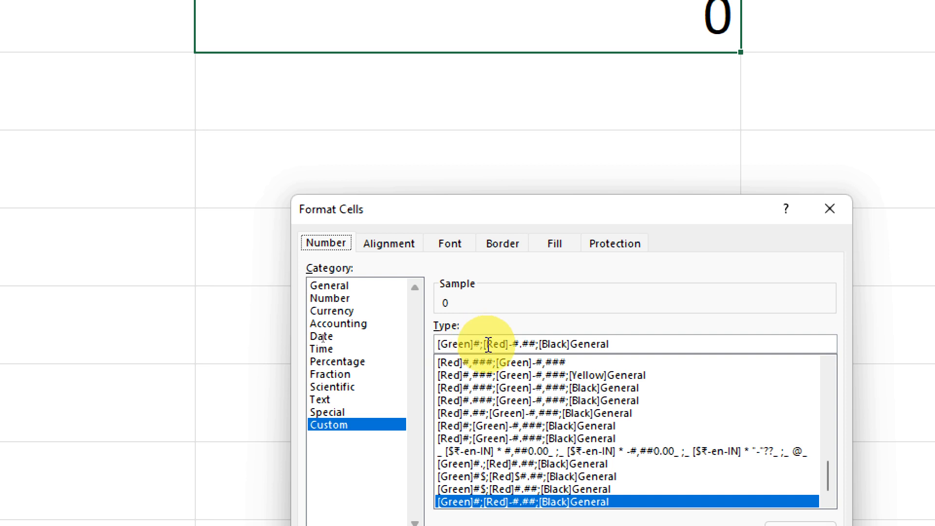
left_click(483, 344)
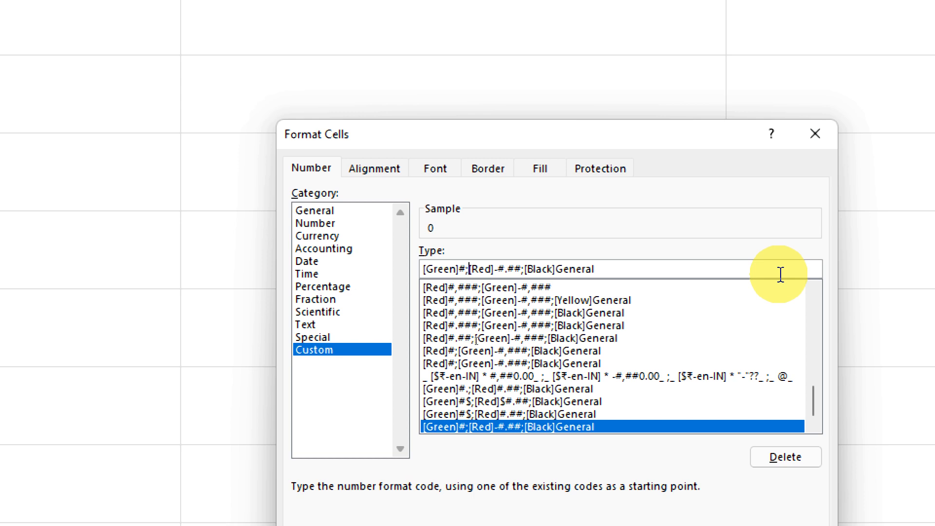
type("-")
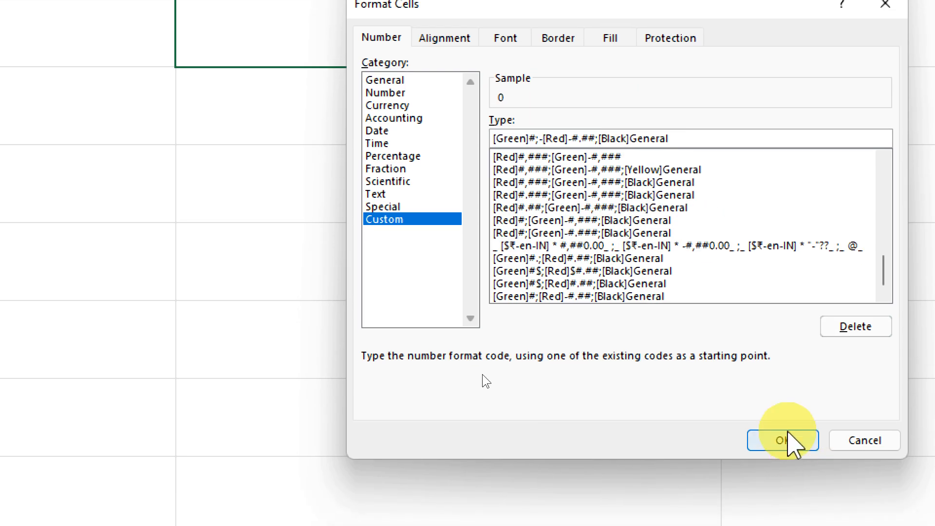
left_click(789, 466)
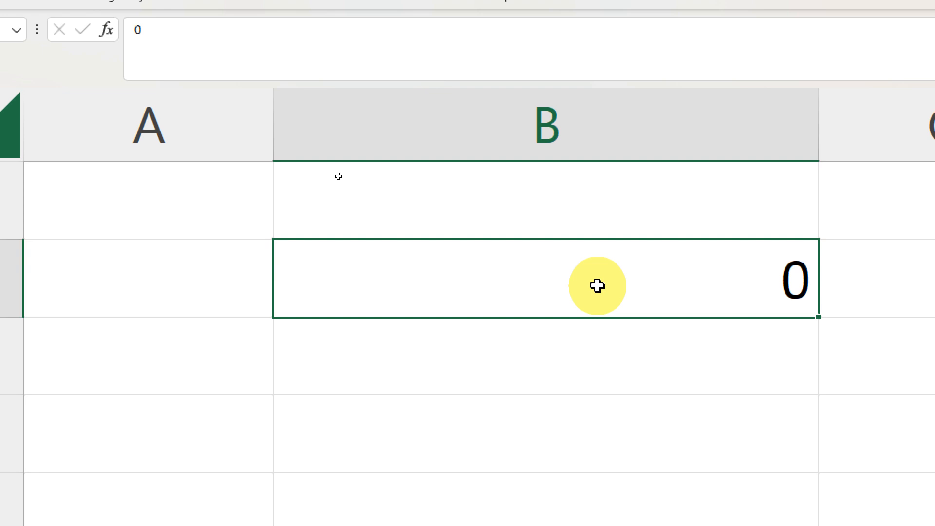
Step: Enter -500.12 in cell B2 to test the negative-number format, and reselect the cell
type("-500.")
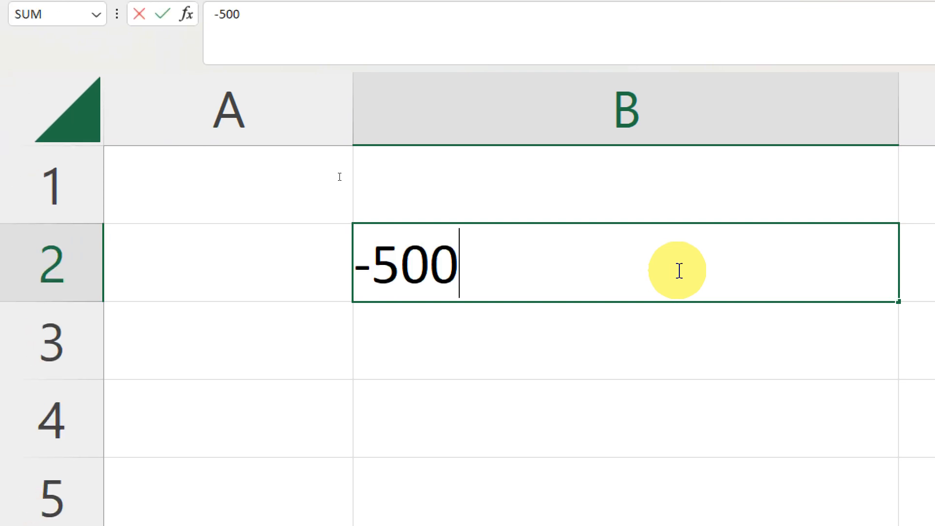
type("12")
key("Return")
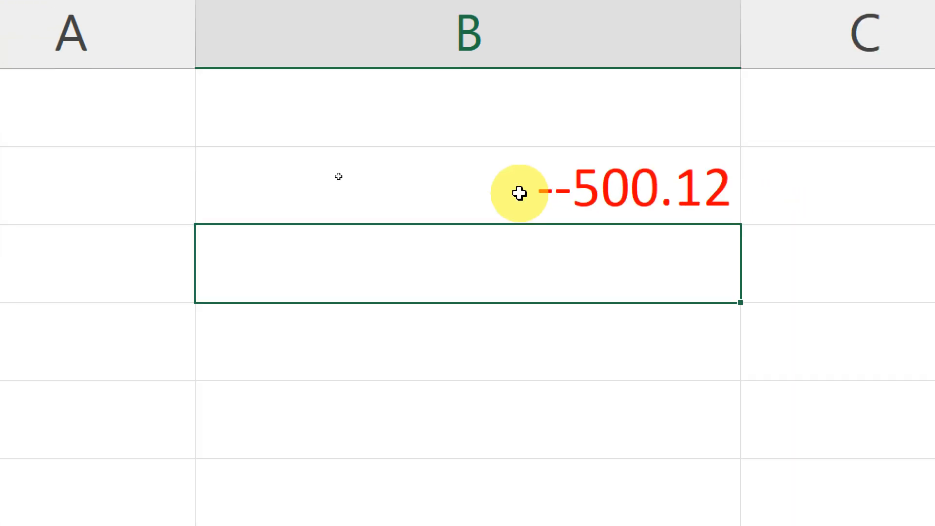
left_click(592, 194)
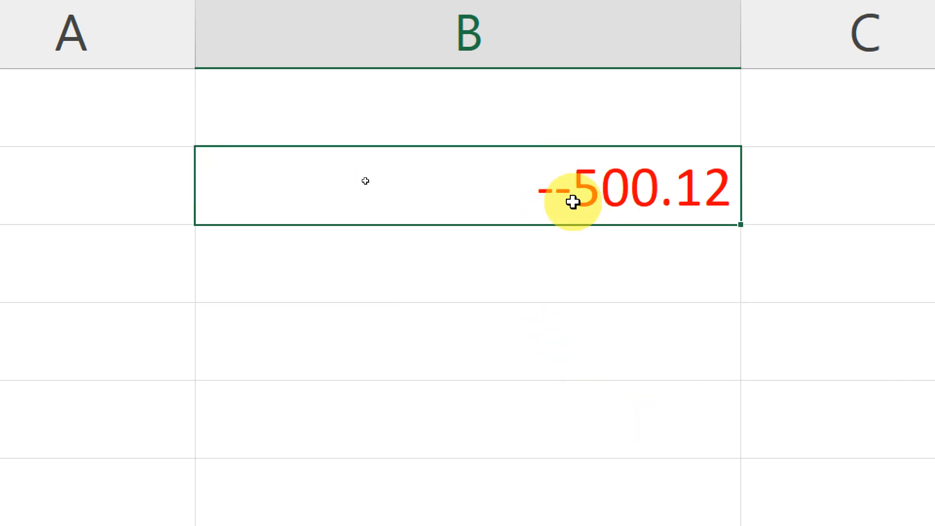
Step: Remove both minus signs and add a dollar sign before the positive section's # in B2's custom format, applying [Green]$#;[Red]#.##;[Black]General
right_click(580, 174)
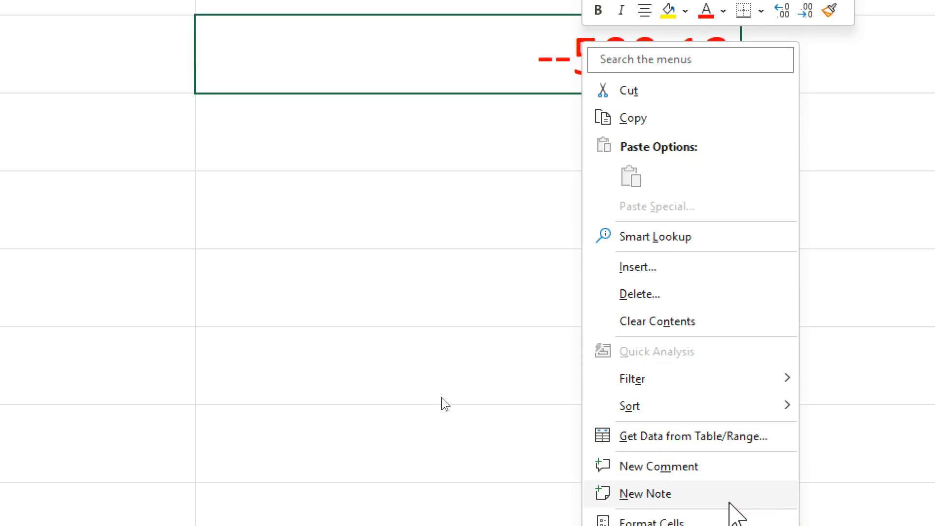
left_click(653, 523)
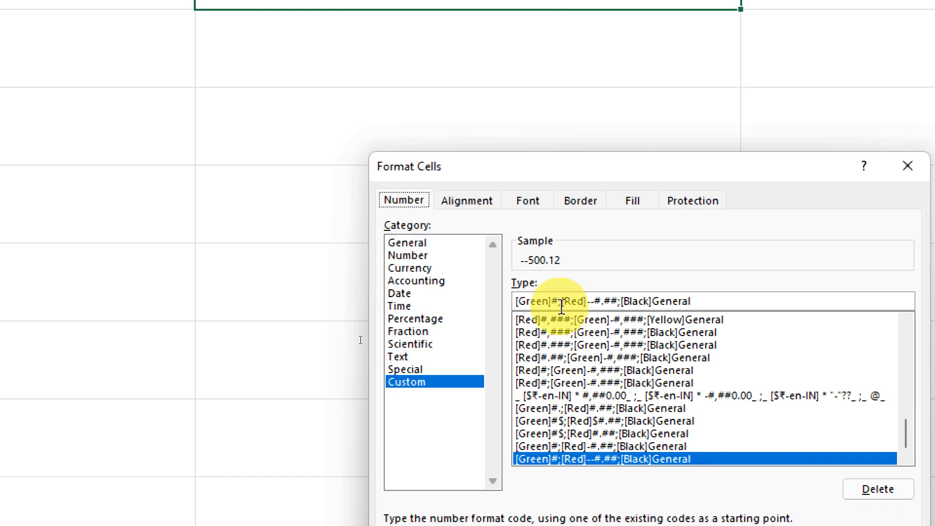
left_click(591, 301)
key("Delete")
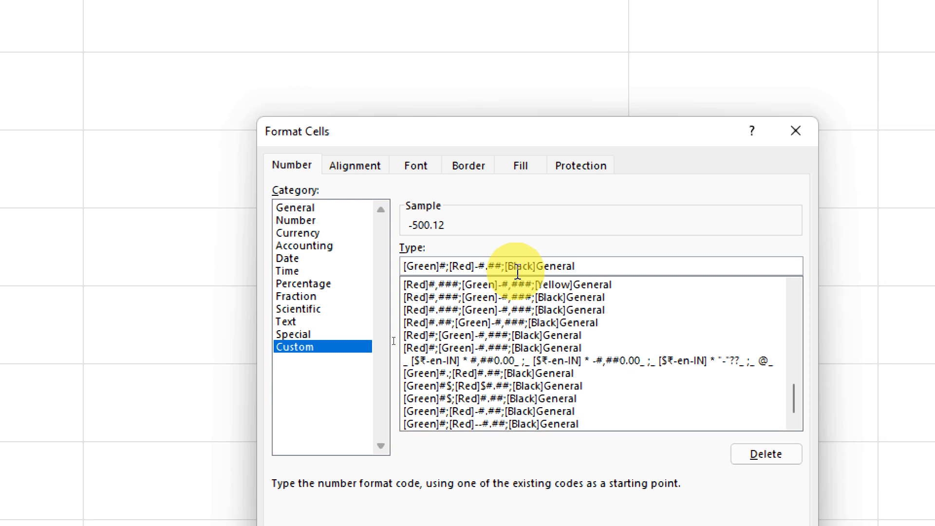
key("BackSpace")
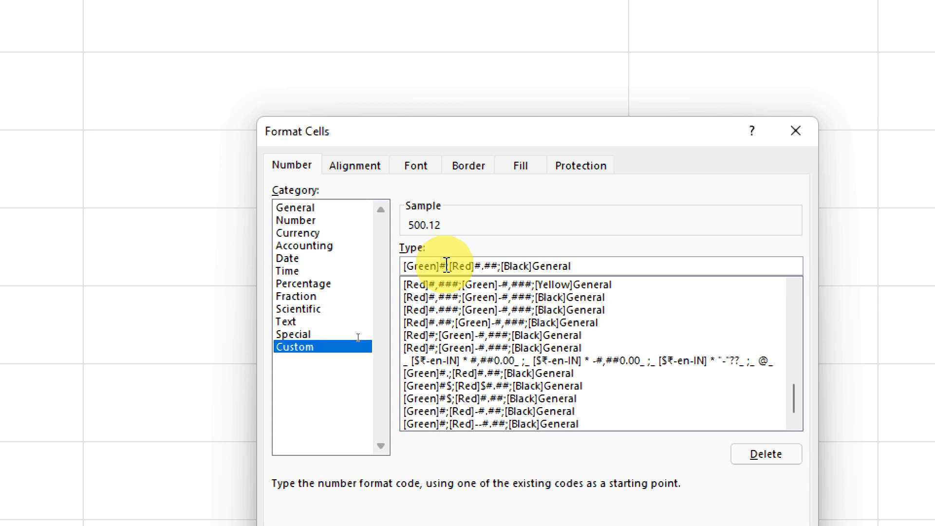
key("Return")
key("ctrl+1")
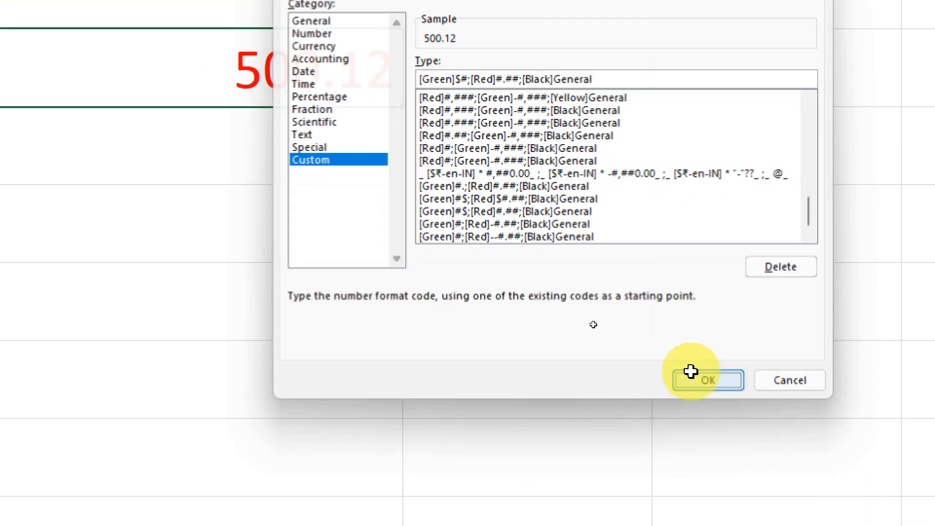
left_click(686, 382)
key("Return")
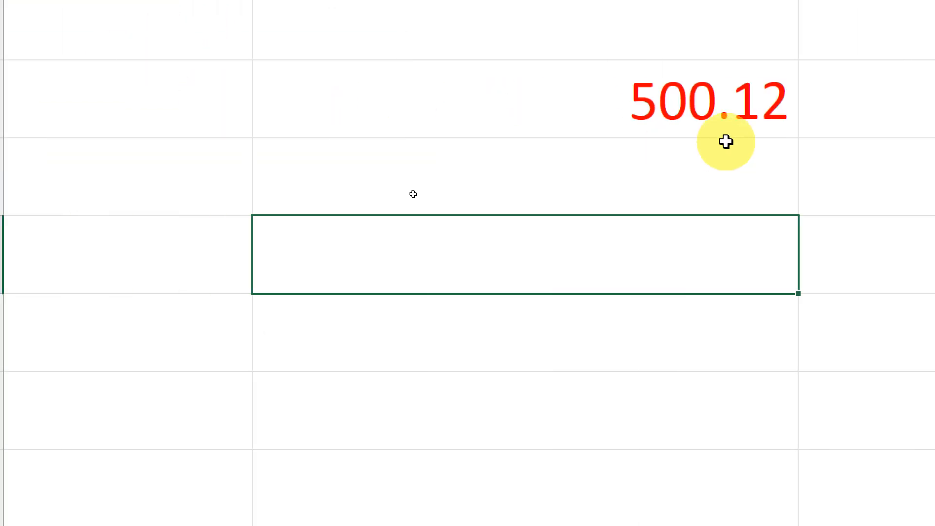
Step: Enter -500.12 in cell B2 to test the edited negative-number format, and reselect the cell
left_click(661, 102)
type("-500")
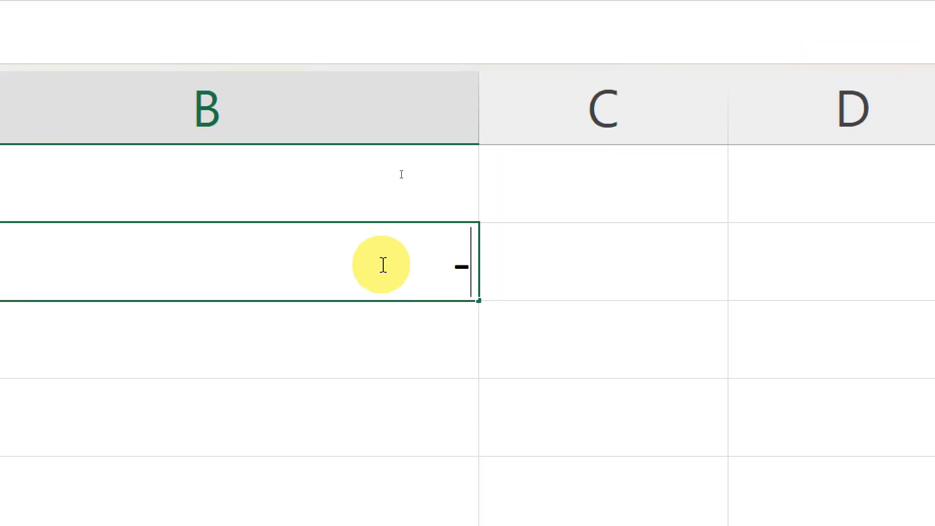
type(".12")
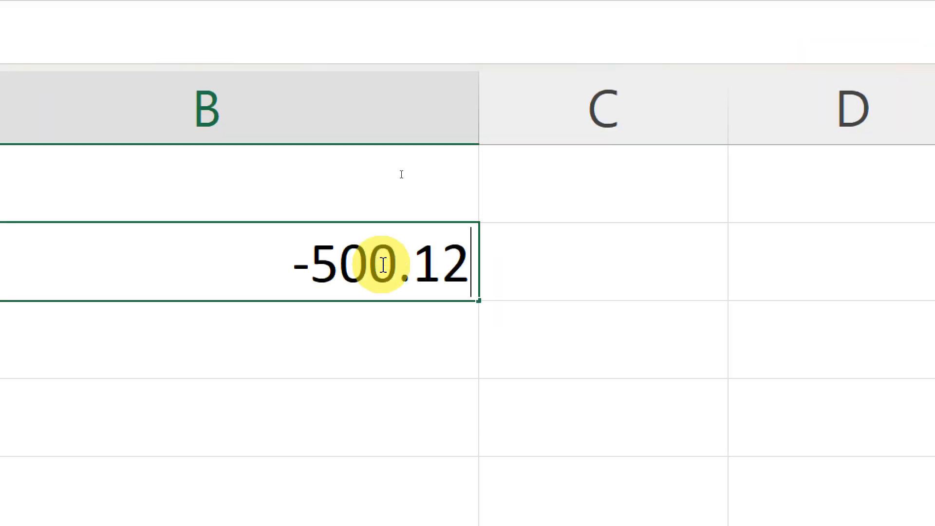
key("Return")
left_click(596, 188)
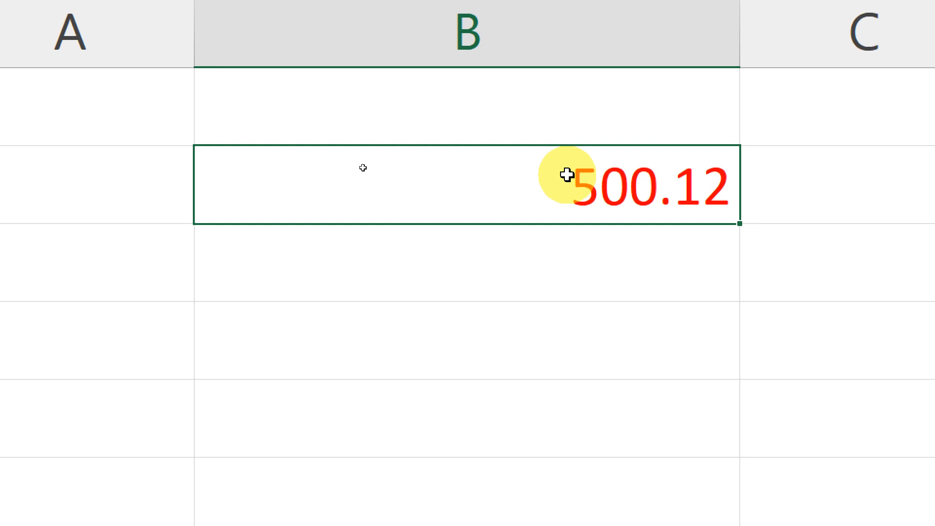
Step: Replace the value in cell B2 with 400.12 to test the dollar-prefixed positive format, and reselect the cell
type("400.1")
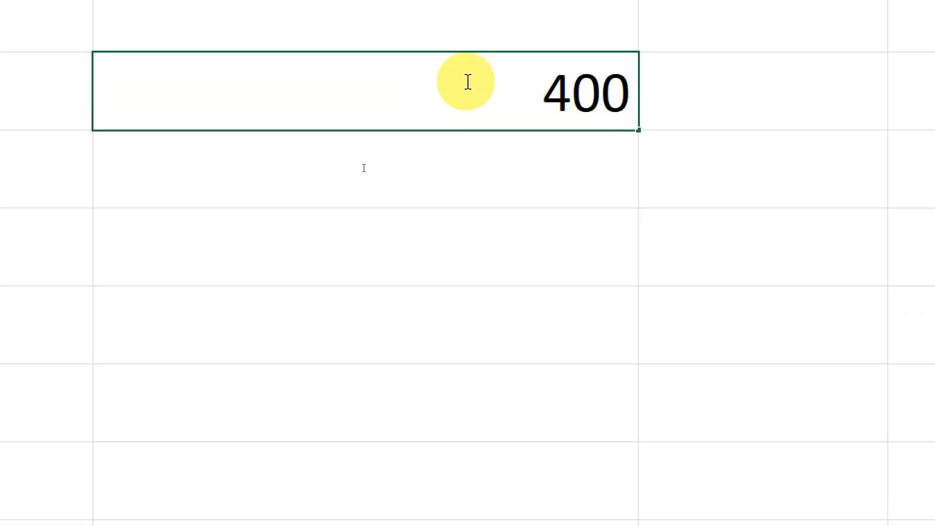
type("2")
key("Return")
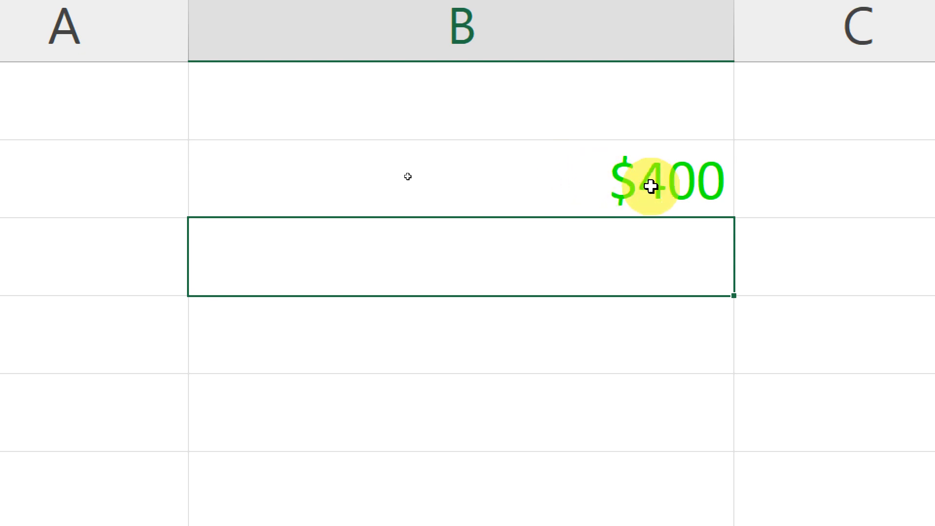
left_click(651, 186)
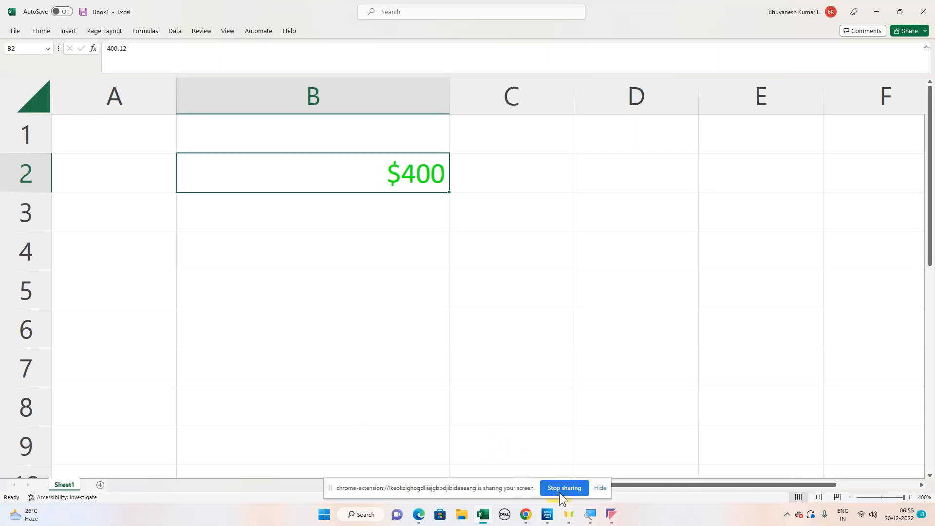
left_click(559, 492)
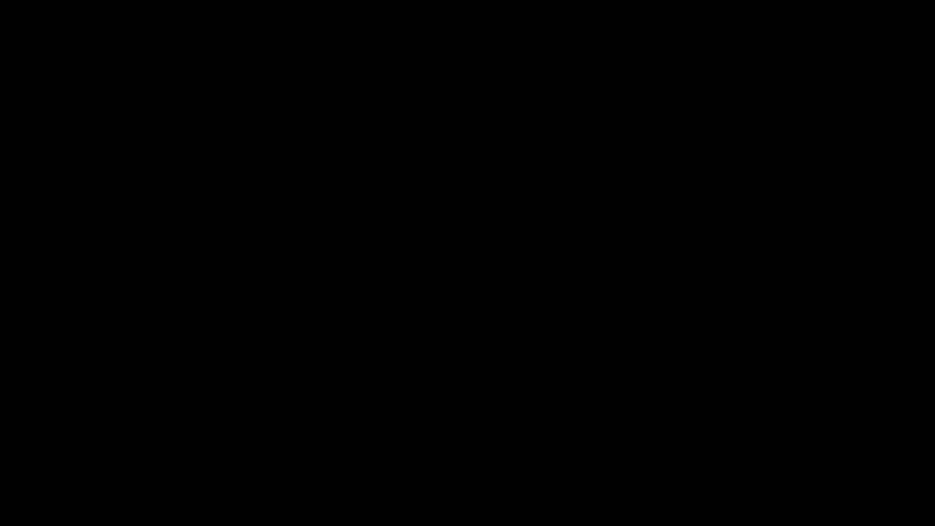